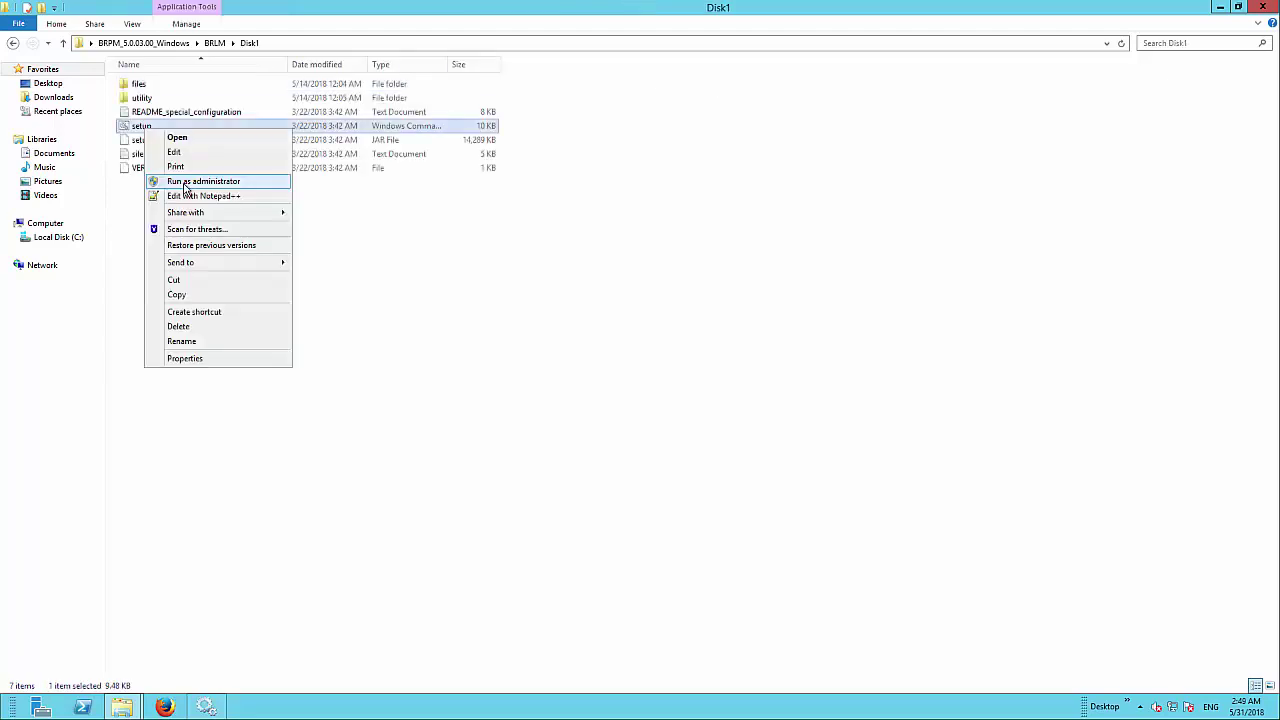
Step: Run the setup as administrator, pass the welcome page and accept the license agreement
{"action": "left_click", "coordinate": [300, 180]}
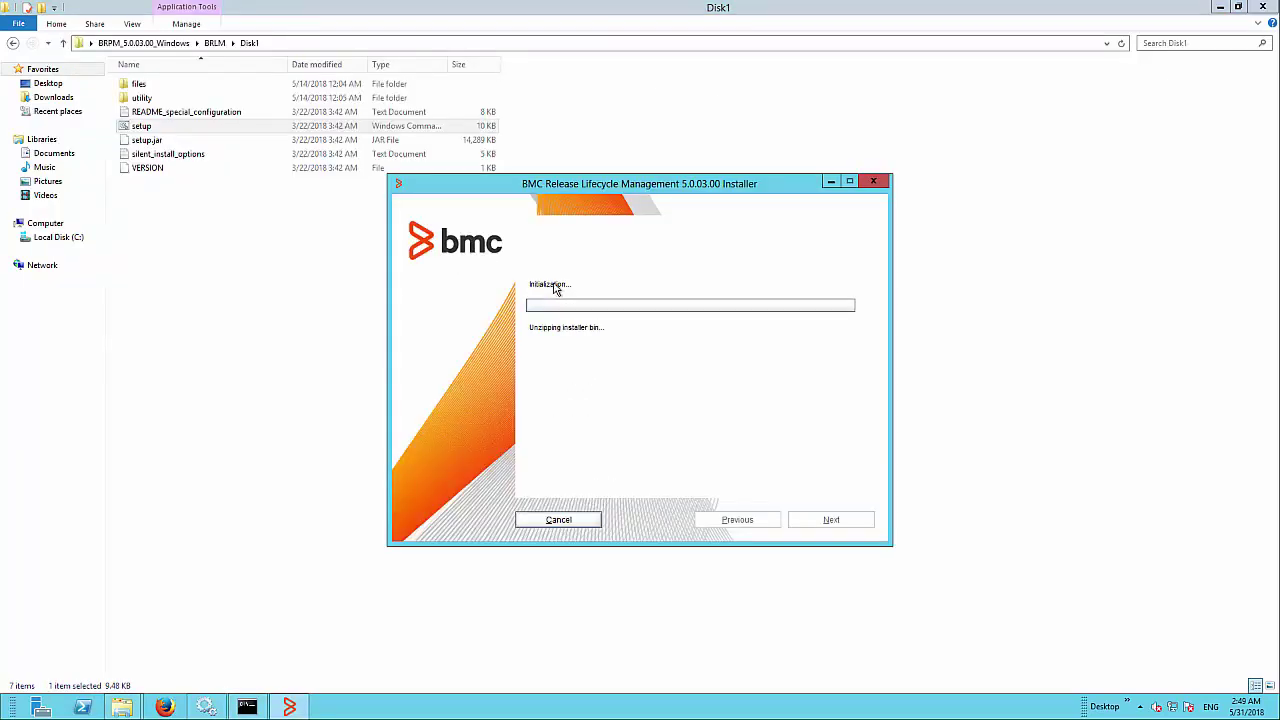
{"action": "left_click", "coordinate": [826, 522]}
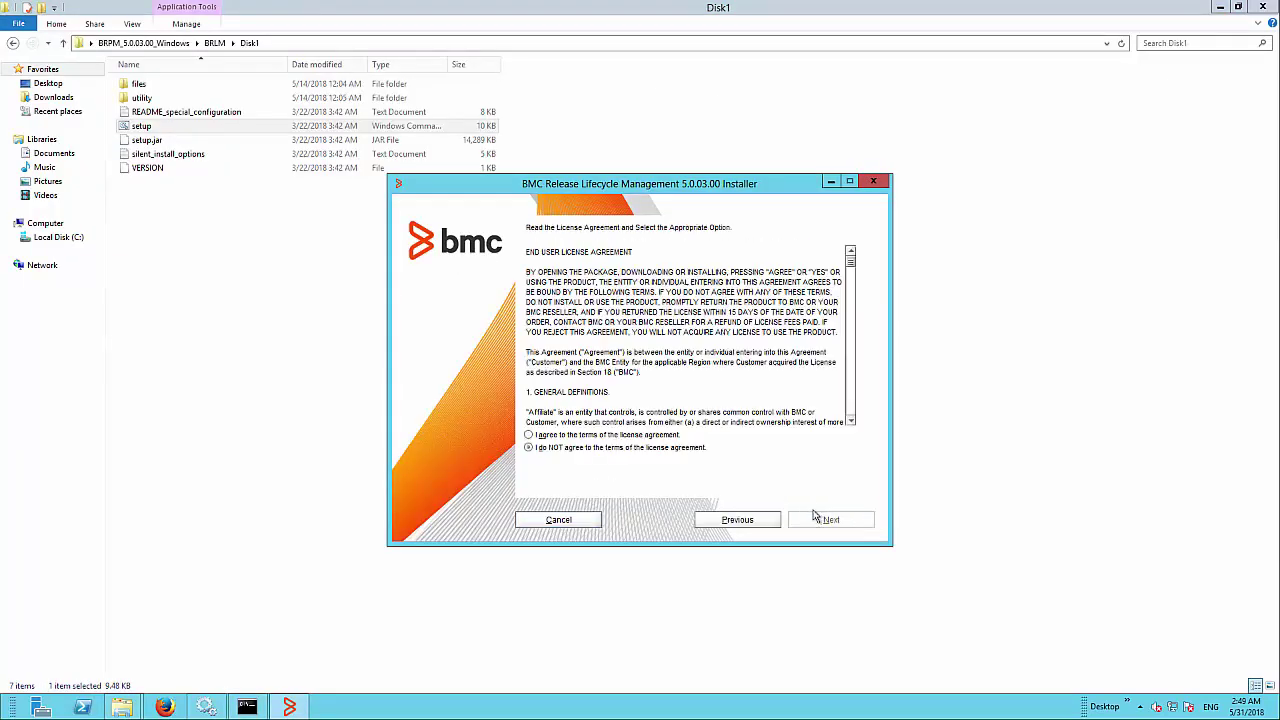
{"action": "left_click", "coordinate": [619, 436]}
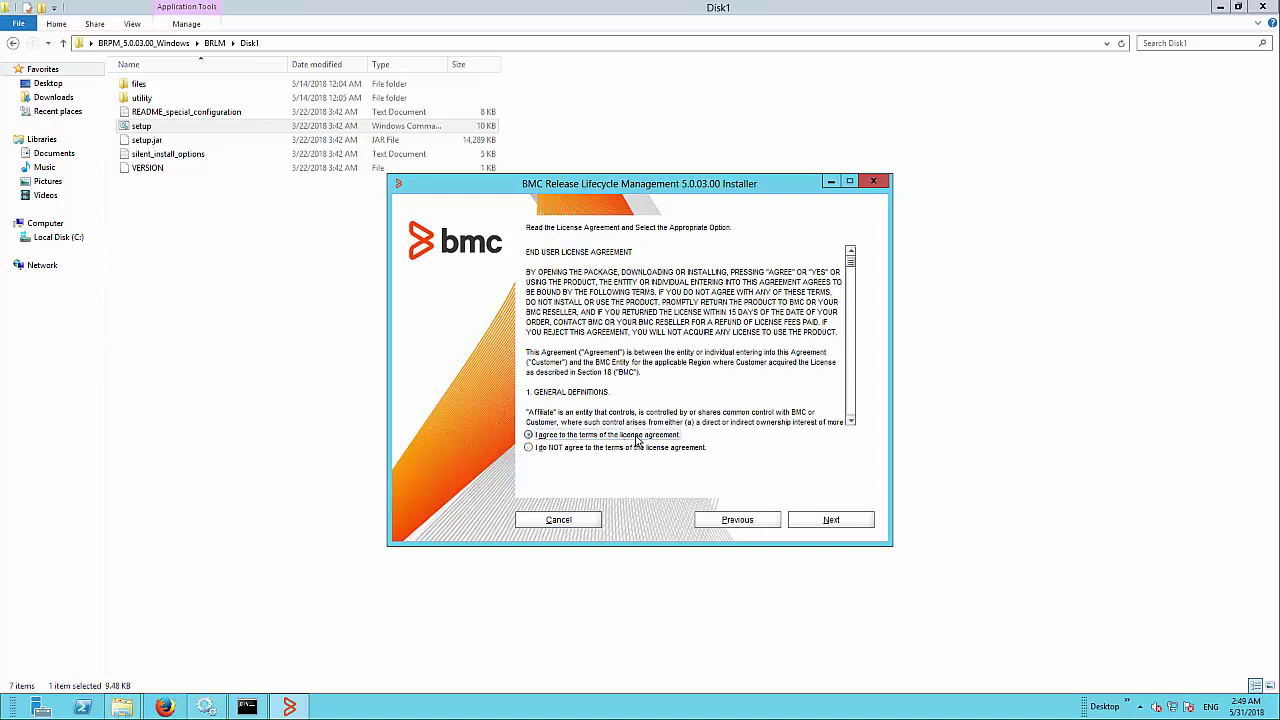
{"action": "left_click", "coordinate": [856, 523]}
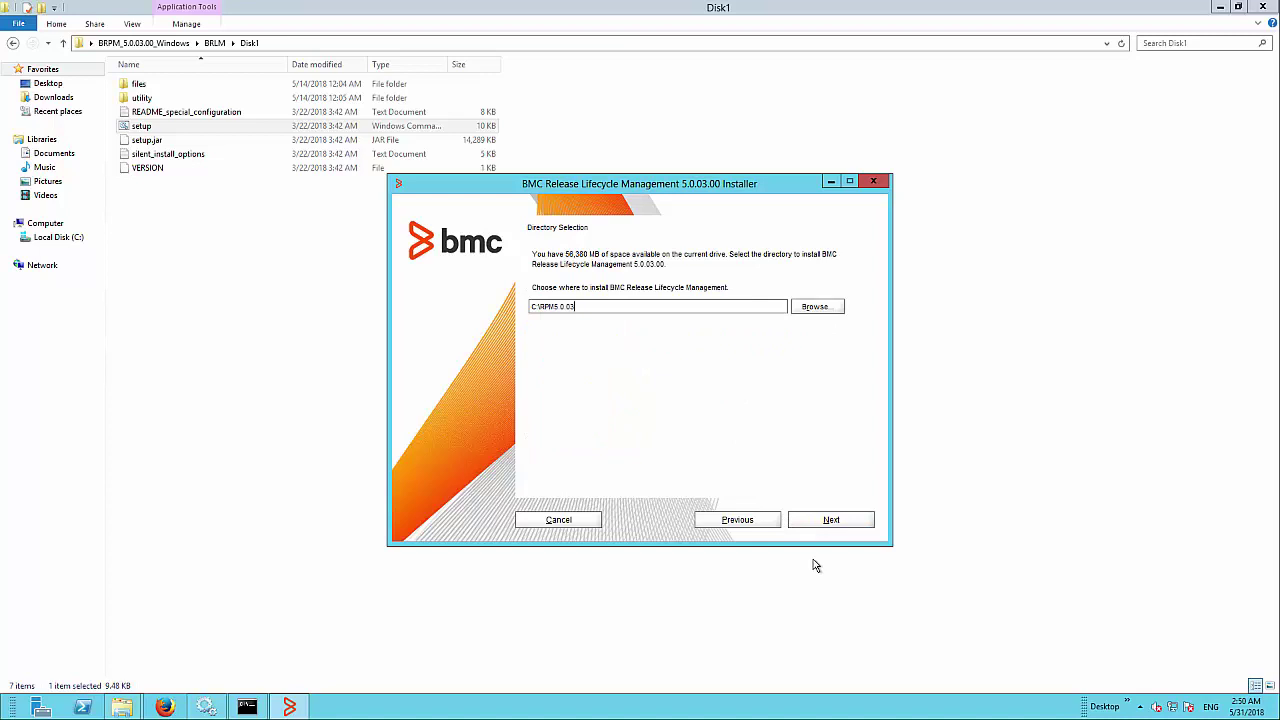
Step: Keep the C:\RPM5.0.03 install directory and the full installation type
{"action": "left_click", "coordinate": [827, 519]}
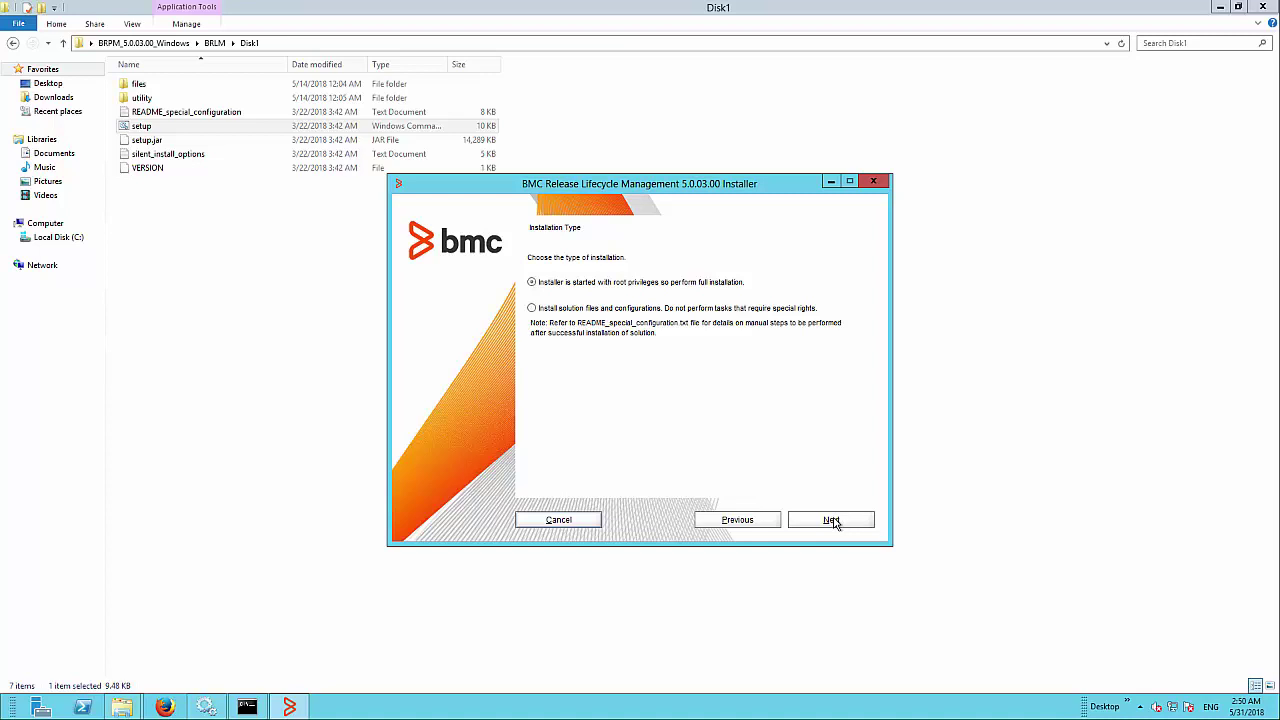
{"action": "left_click", "coordinate": [831, 520]}
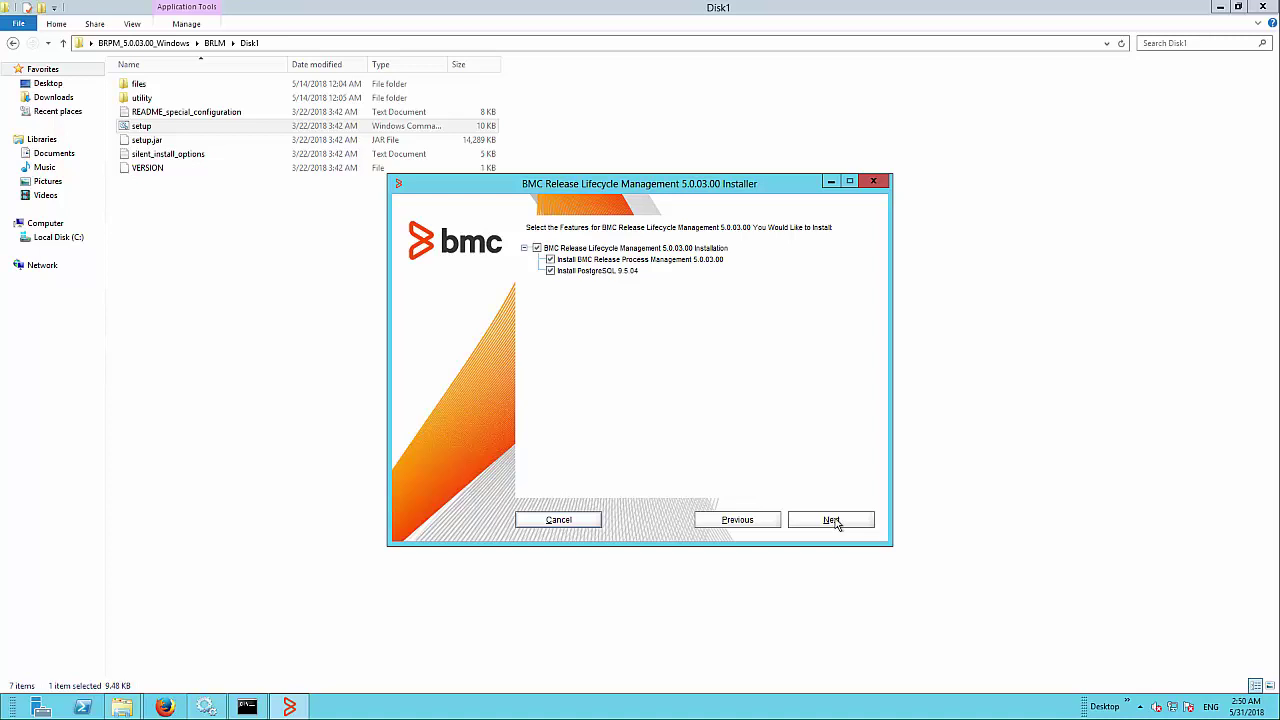
Step: Install both BRPM and PostgreSQL 9.5.04, leaving Copy data from at No migration required
{"action": "left_click", "coordinate": [832, 520]}
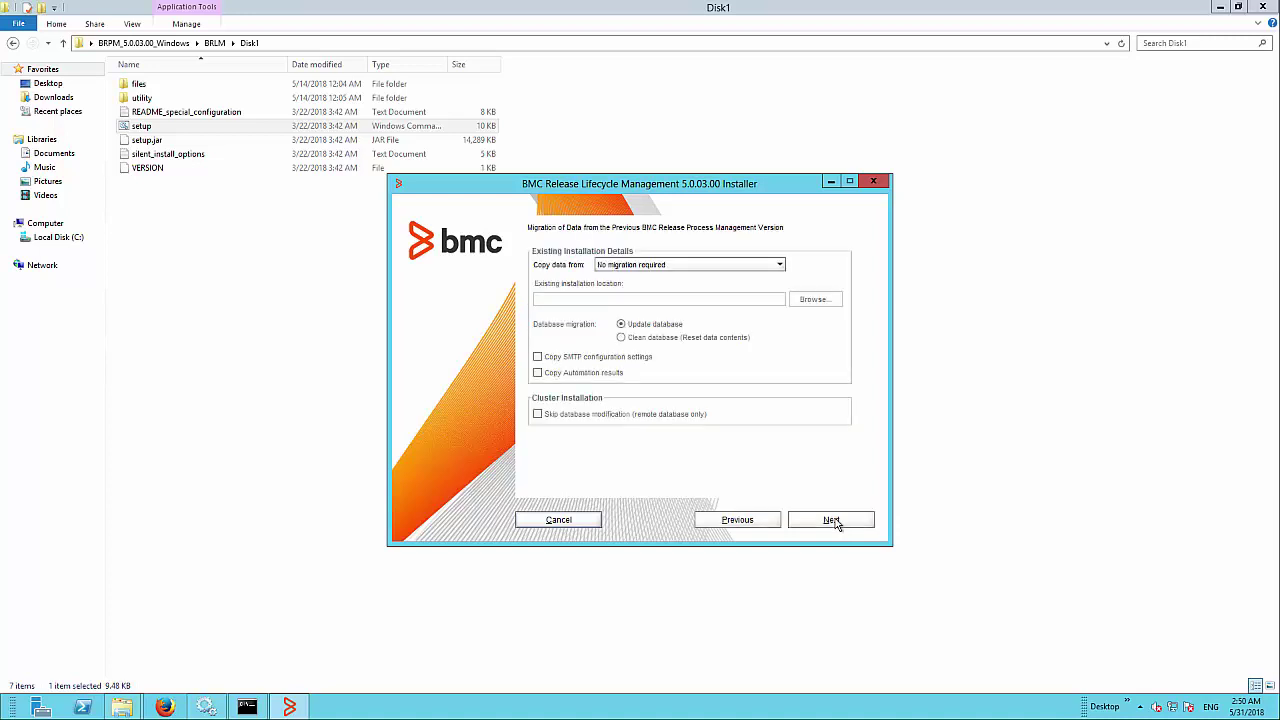
{"action": "left_click", "coordinate": [779, 265]}
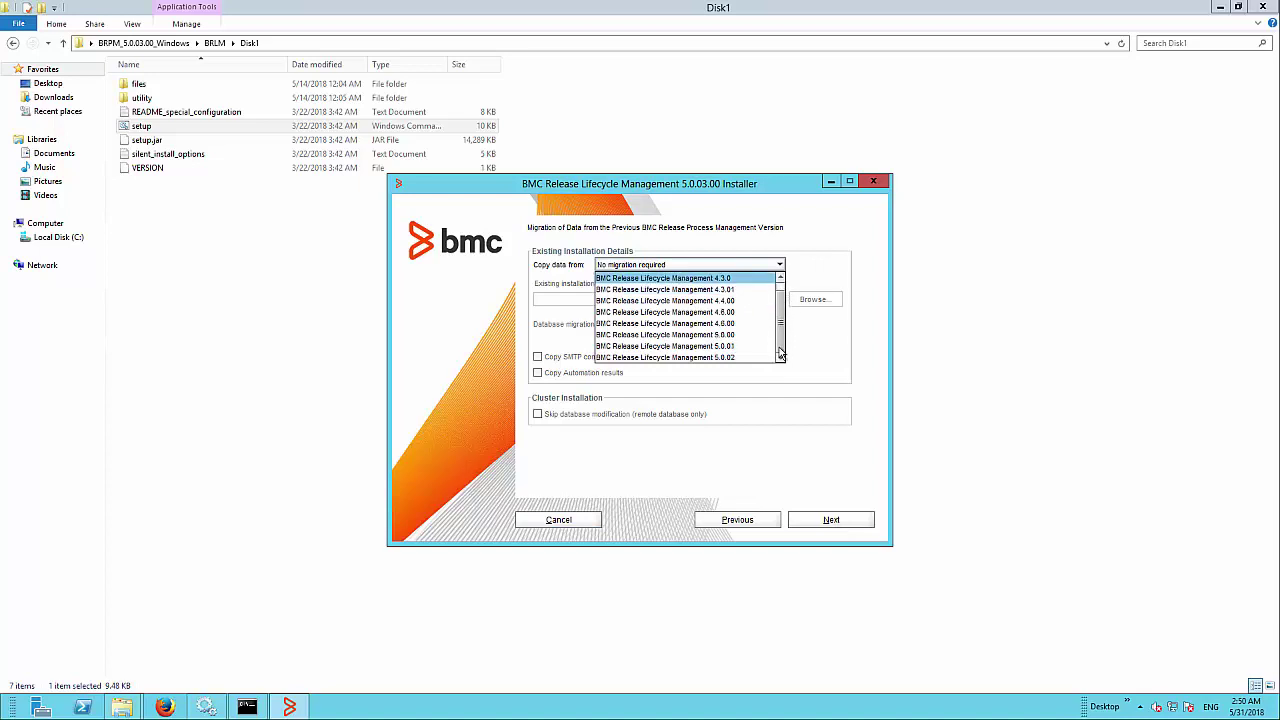
{"action": "left_click", "coordinate": [690, 278]}
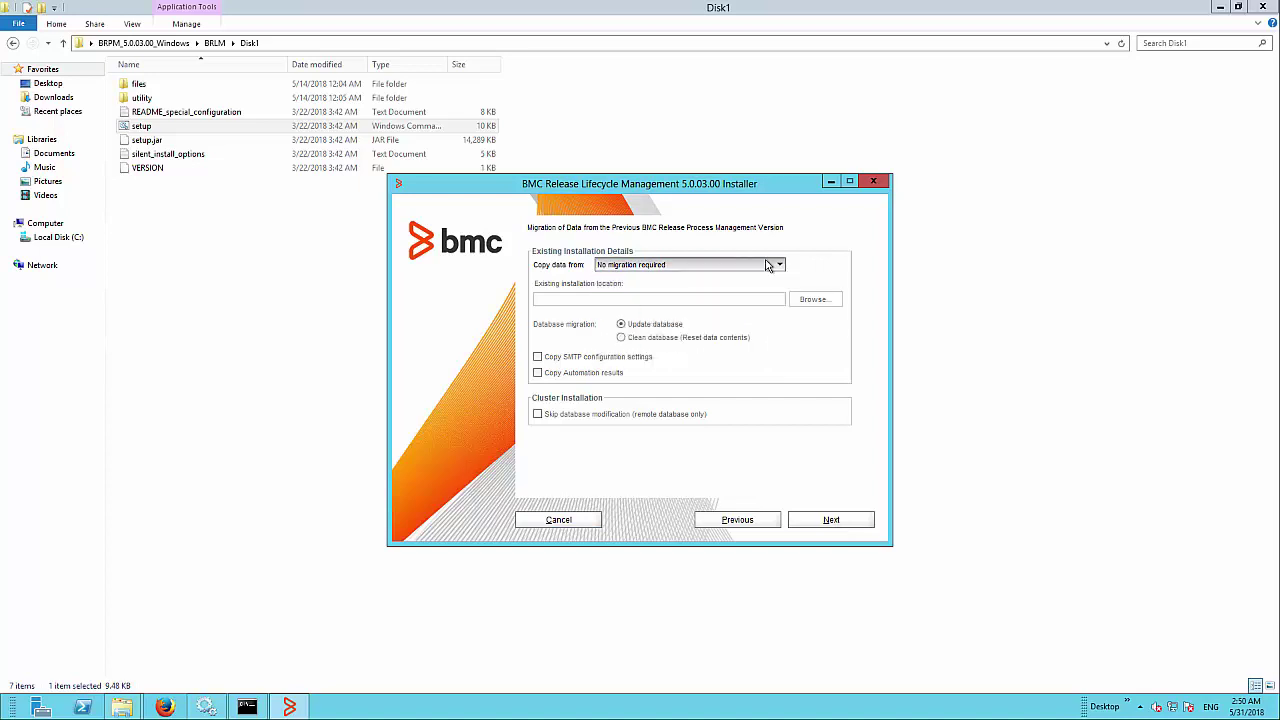
{"action": "left_click", "coordinate": [829, 518]}
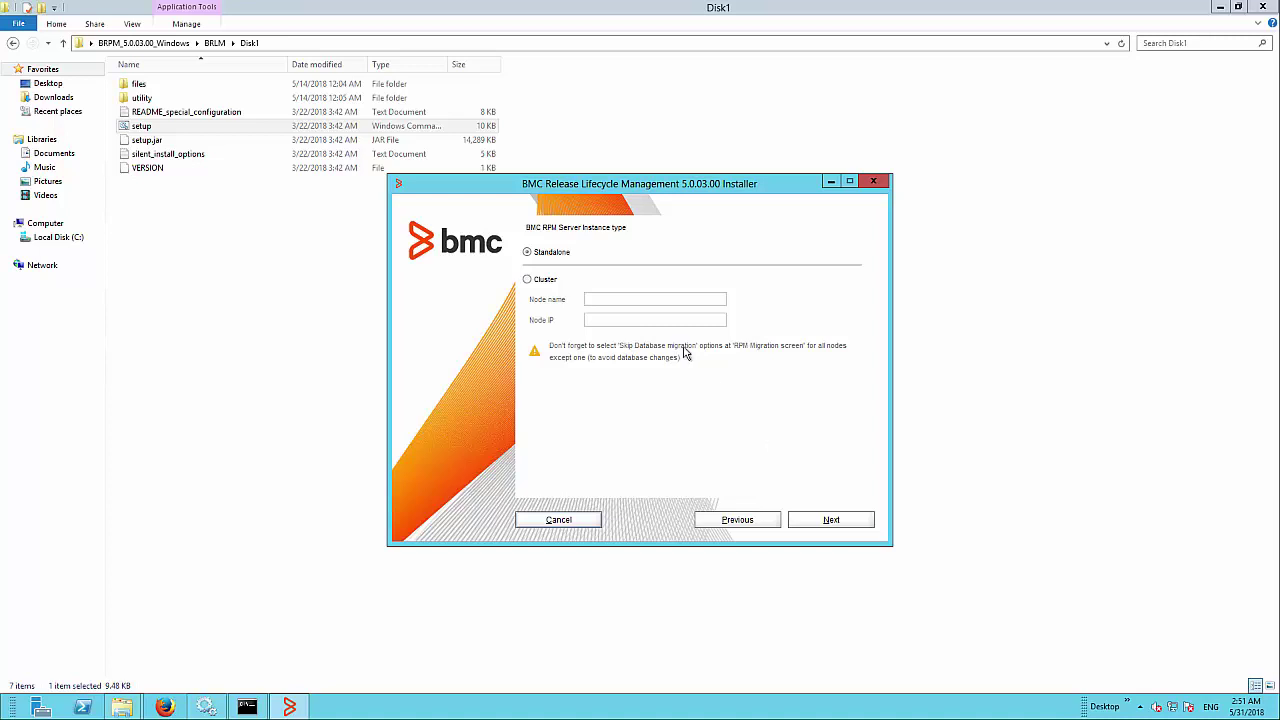
Step: Keep the Standalone server instance type and the bundled JRE
{"action": "left_click", "coordinate": [831, 519]}
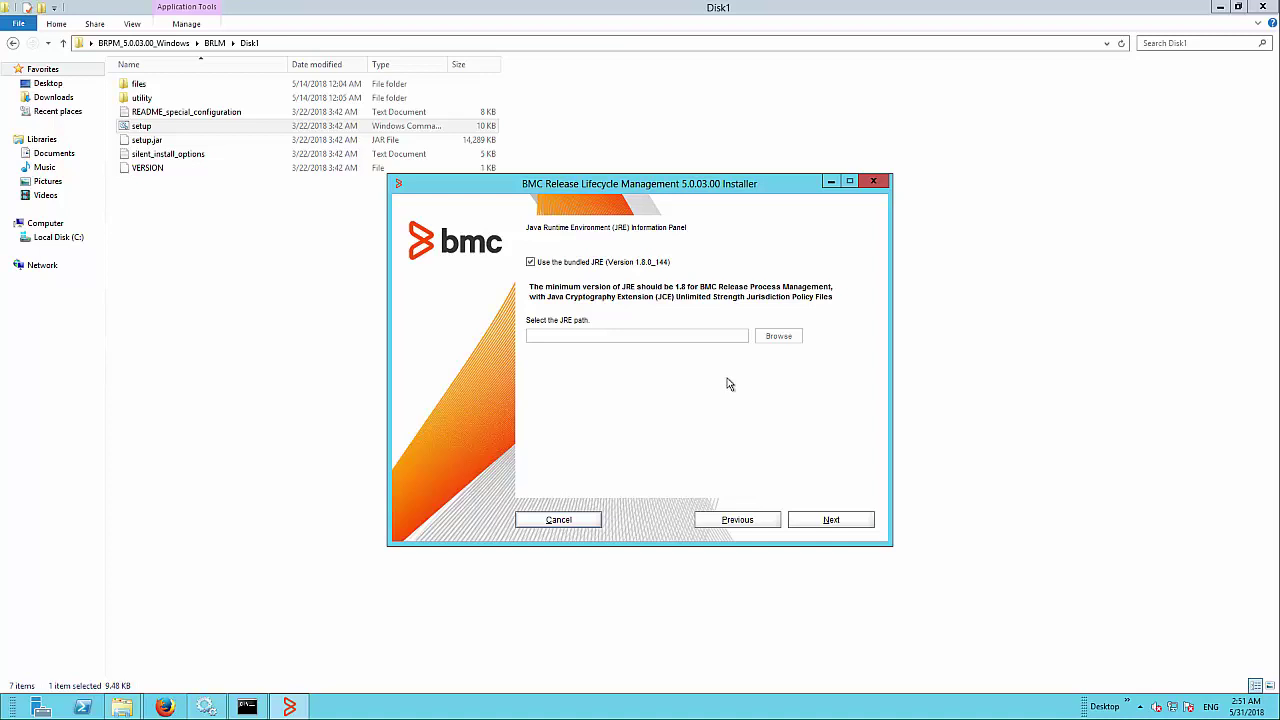
{"action": "left_click", "coordinate": [535, 262]}
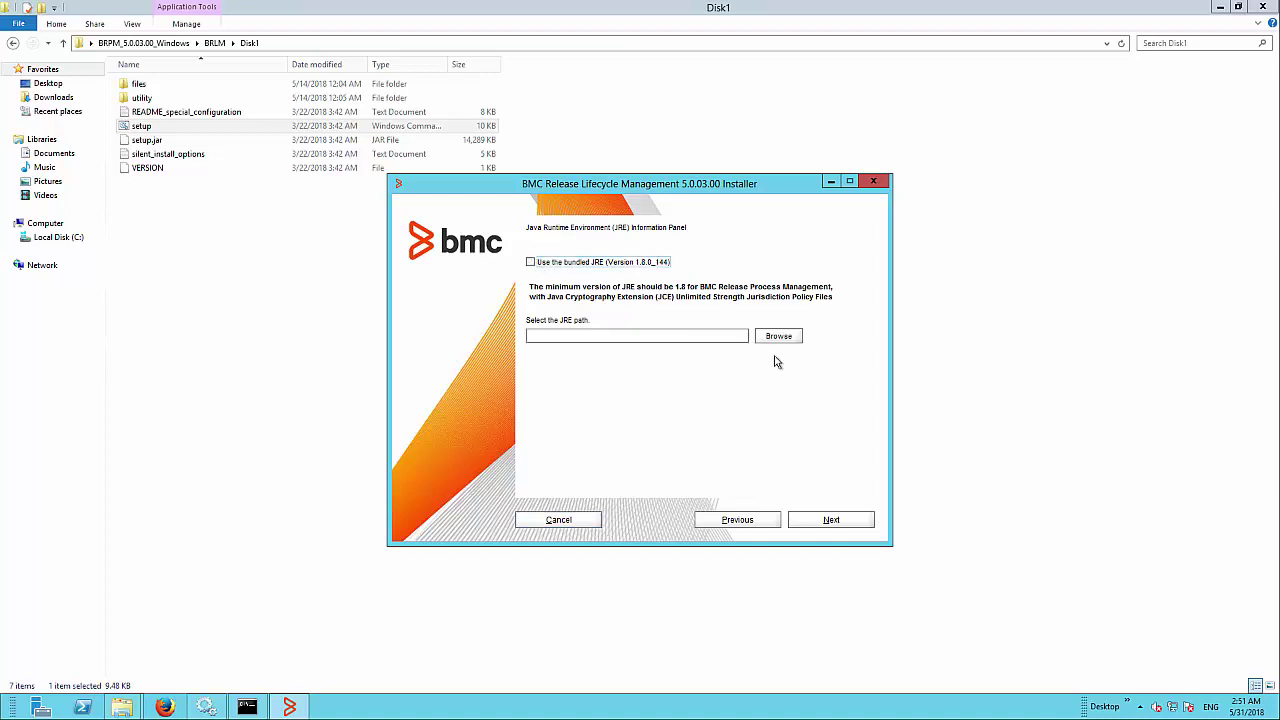
{"action": "left_click", "coordinate": [768, 341]}
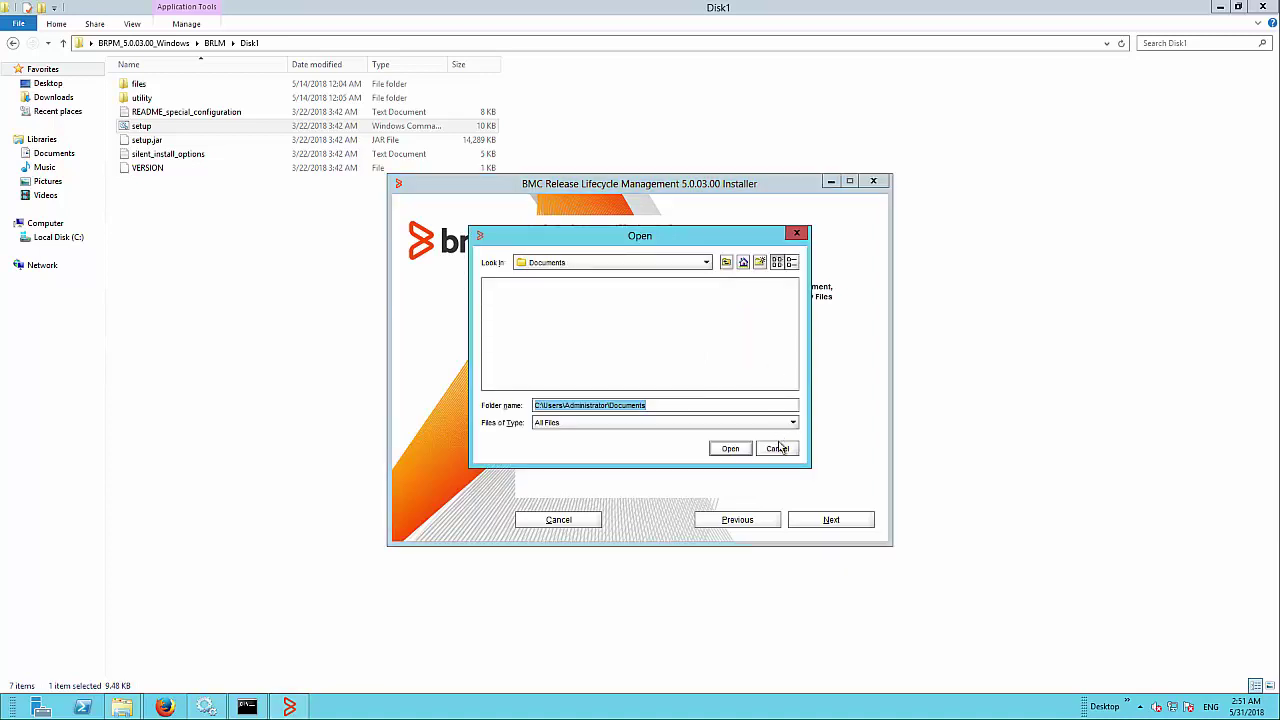
{"action": "left_click", "coordinate": [777, 446]}
{"action": "left_click", "coordinate": [530, 262]}
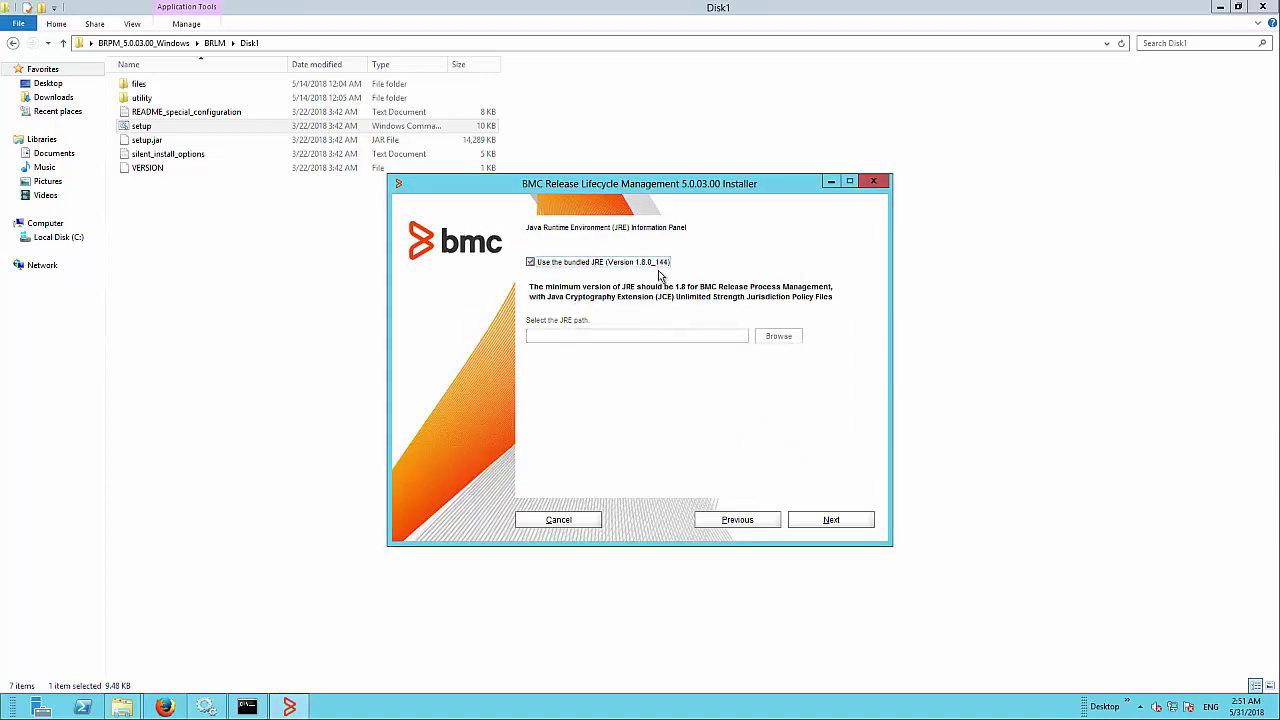
{"action": "left_click", "coordinate": [830, 521]}
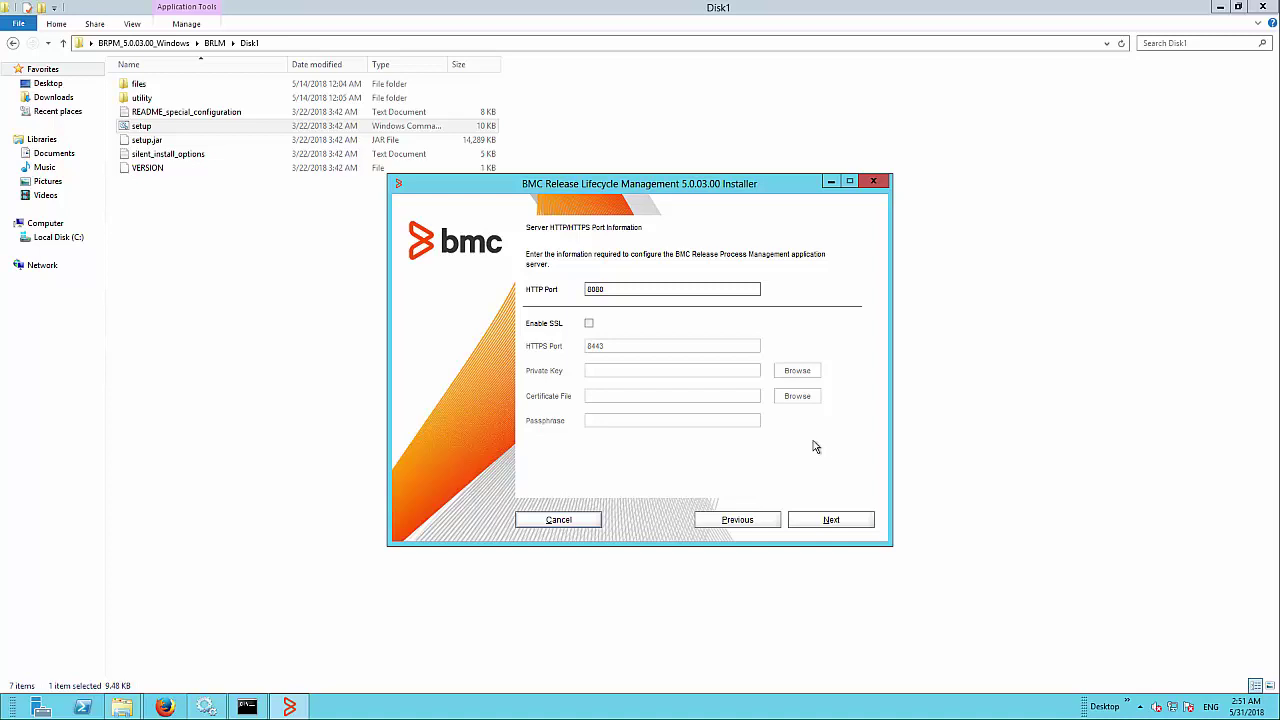
Step: Accept HTTP port 8080 without SSL and the prefilled super user details
{"action": "left_click", "coordinate": [829, 521]}
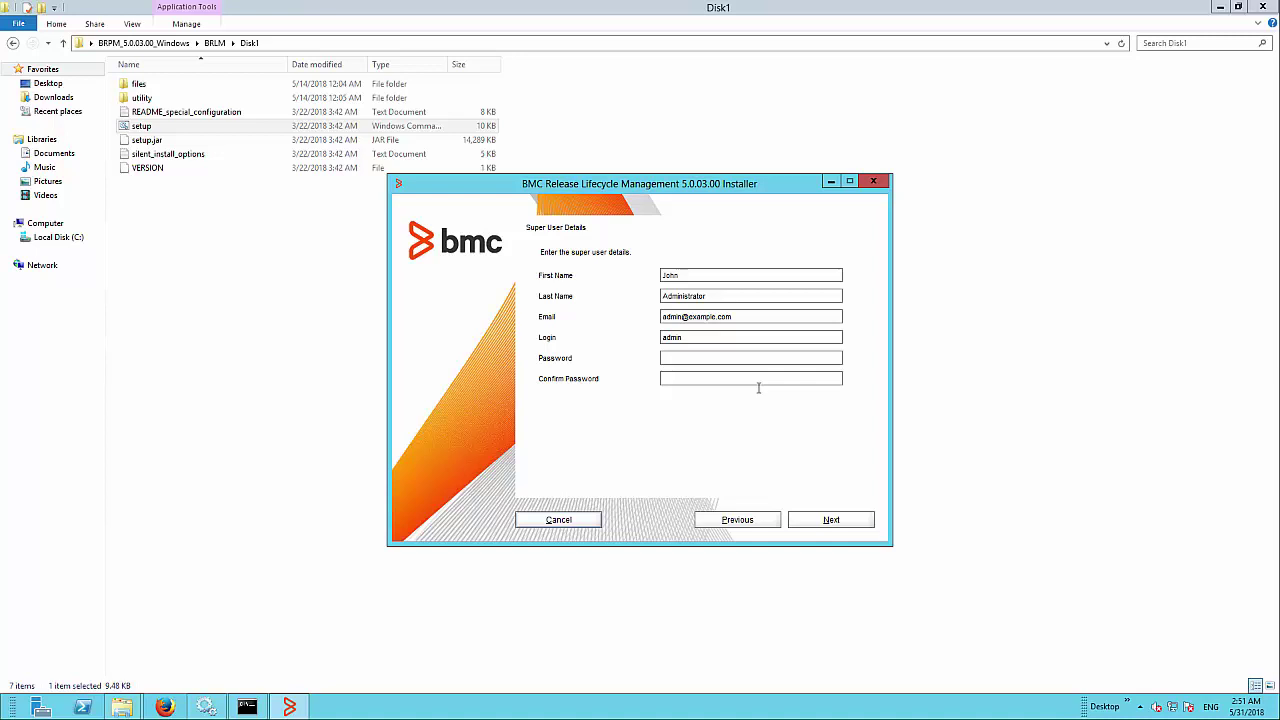
{"action": "left_click", "coordinate": [833, 519]}
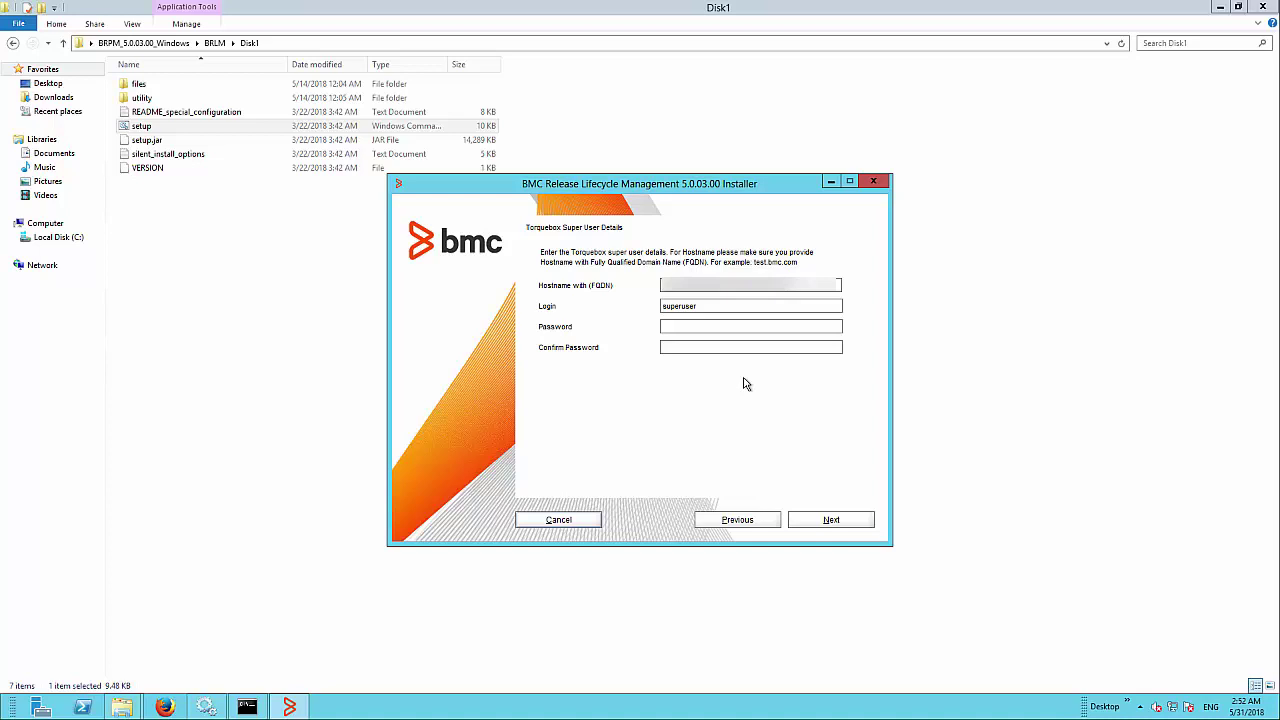
Step: Enter and confirm the Torquebox superuser password, then accept the default messaging system settings
{"action": "left_click", "coordinate": [730, 328]}
{"action": "type", "text": "changeme"}
{"action": "key", "text": "Tab"}
{"action": "type", "text": "changeme"}
{"action": "left_click", "coordinate": [822, 522]}
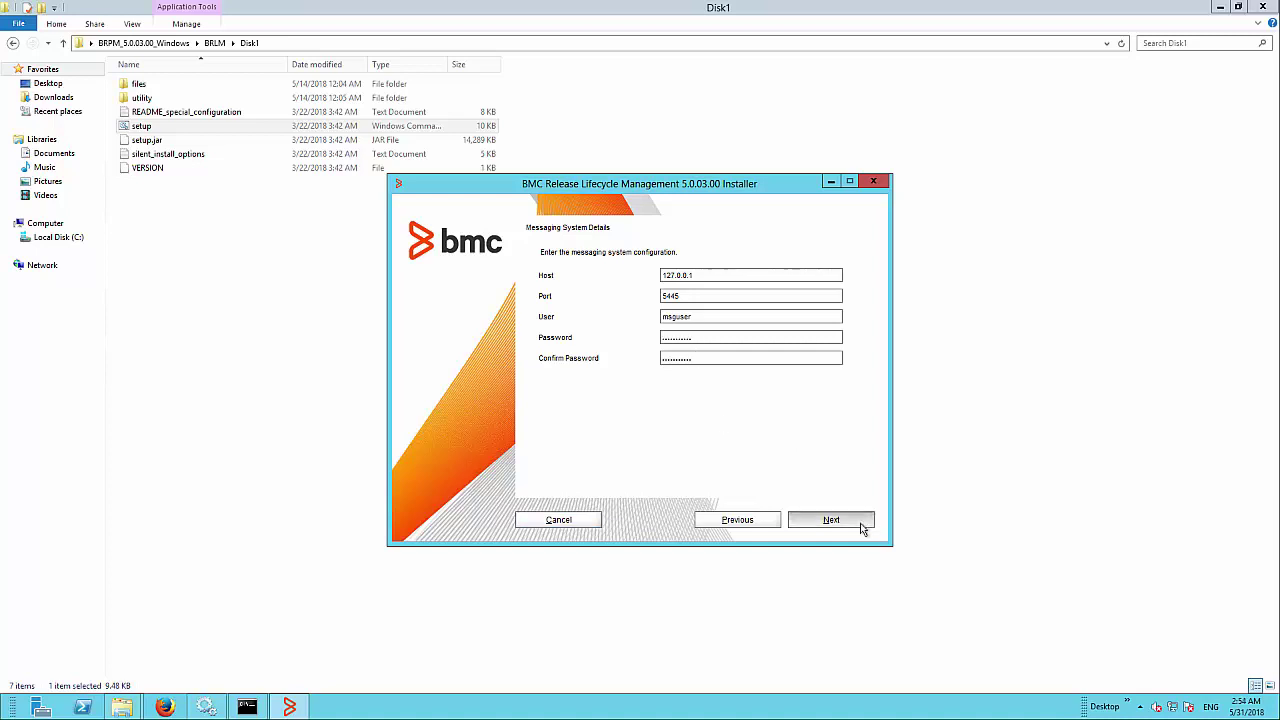
{"action": "left_click", "coordinate": [862, 529]}
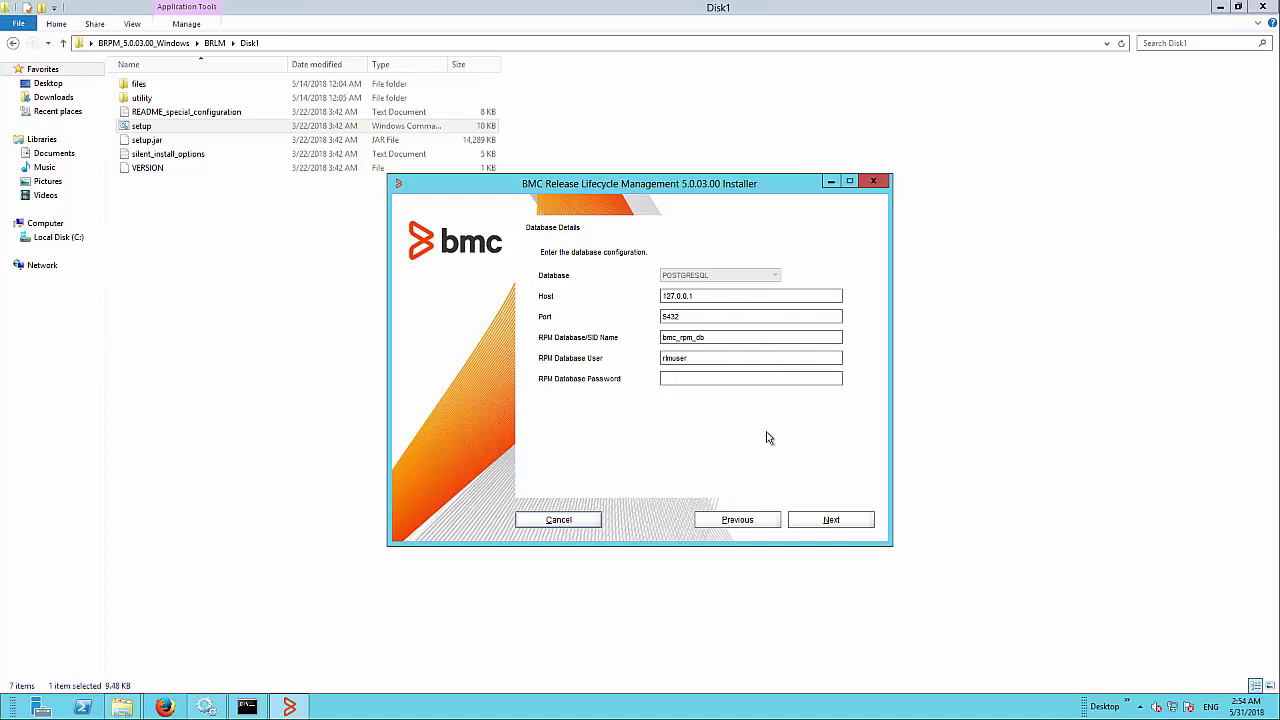
Step: Accept the PostgreSQL settings (127.0.0.1, port 5432, bmc_rpm_db) and install without email notifications
{"action": "left_click", "coordinate": [849, 519]}
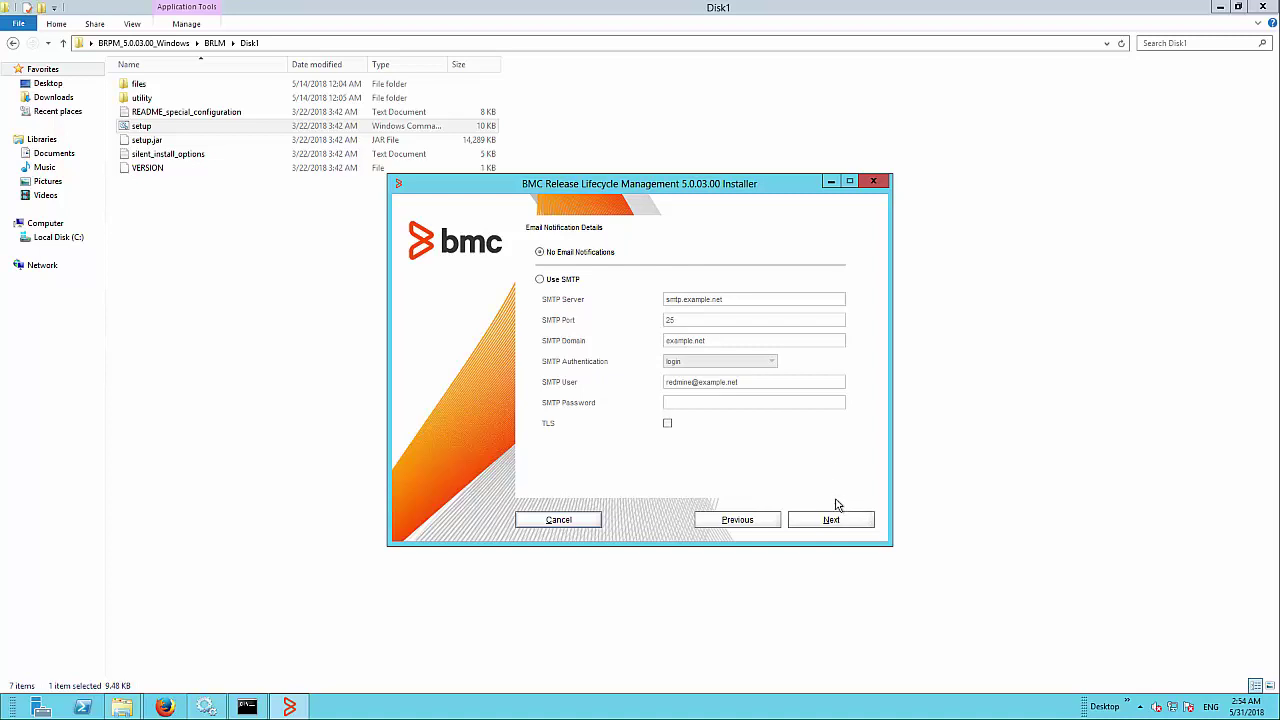
{"action": "left_click", "coordinate": [840, 522]}
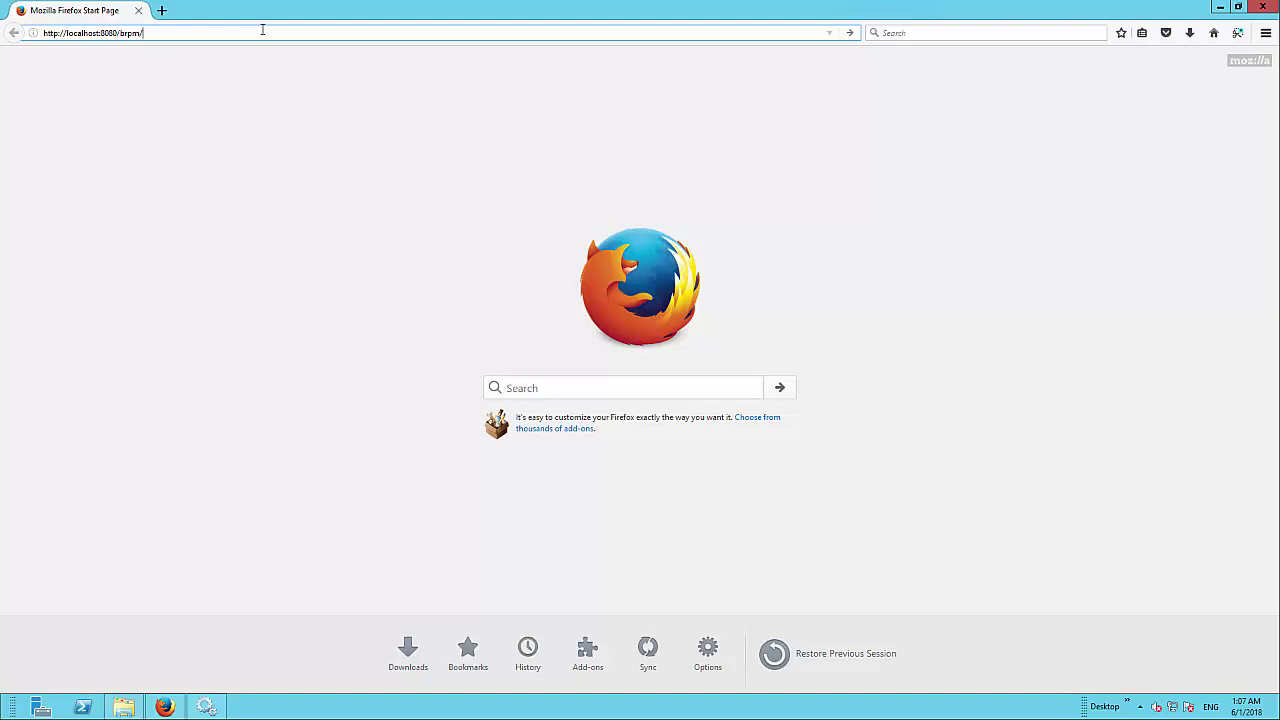
Step: Open localhost:8080/brpm/, sign in with the administrator login and password, and decline saving it
{"action": "key", "text": "Return"}
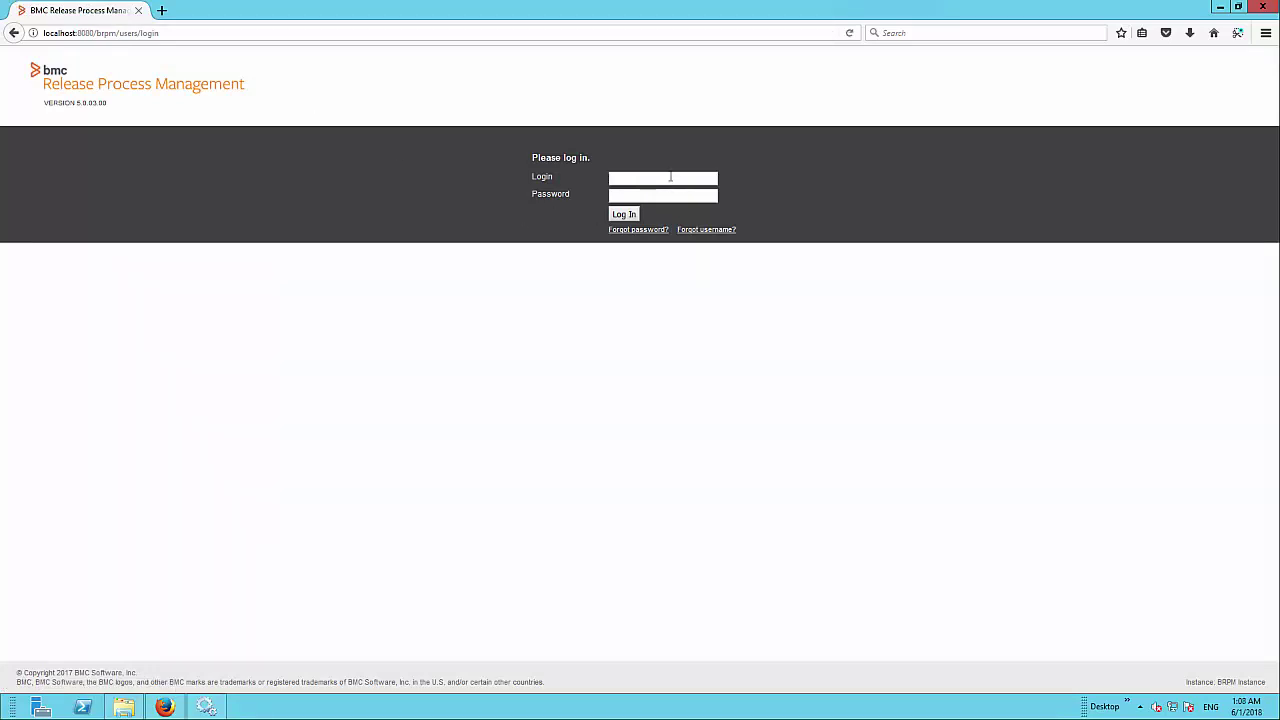
{"action": "type", "text": "adm••••••••"}
{"action": "key", "text": "Return"}
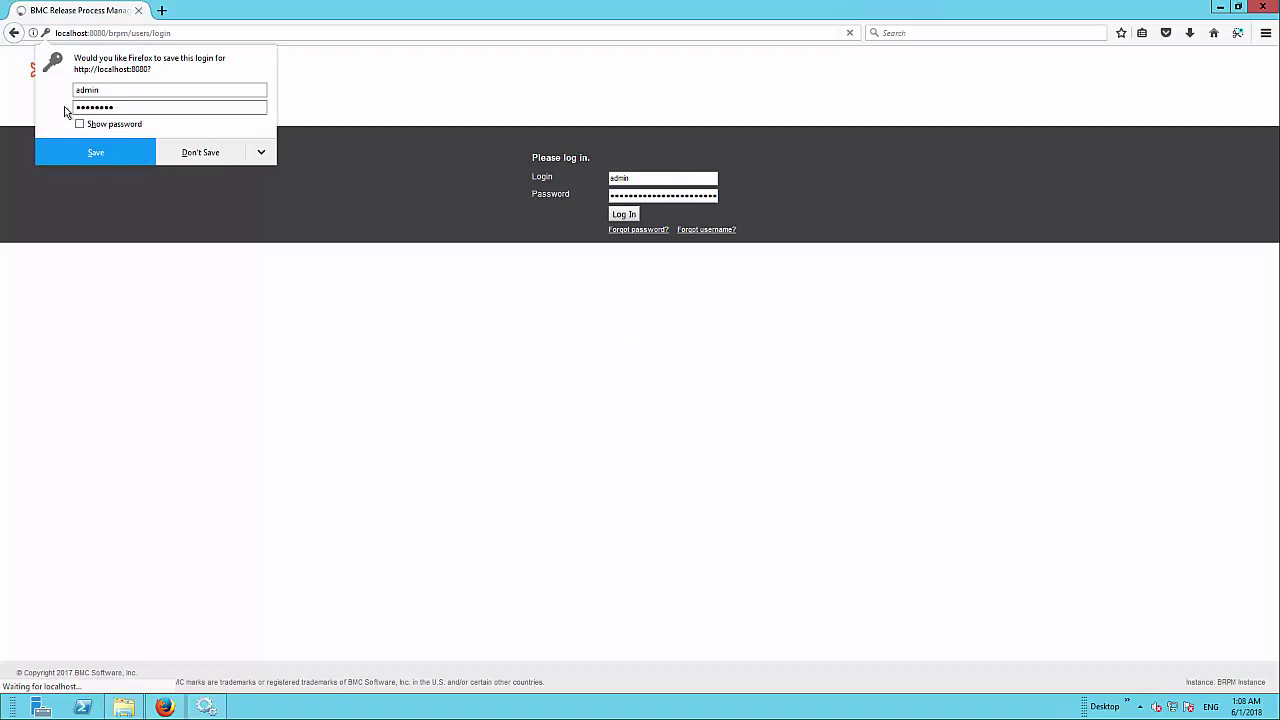
{"action": "left_click", "coordinate": [216, 159]}
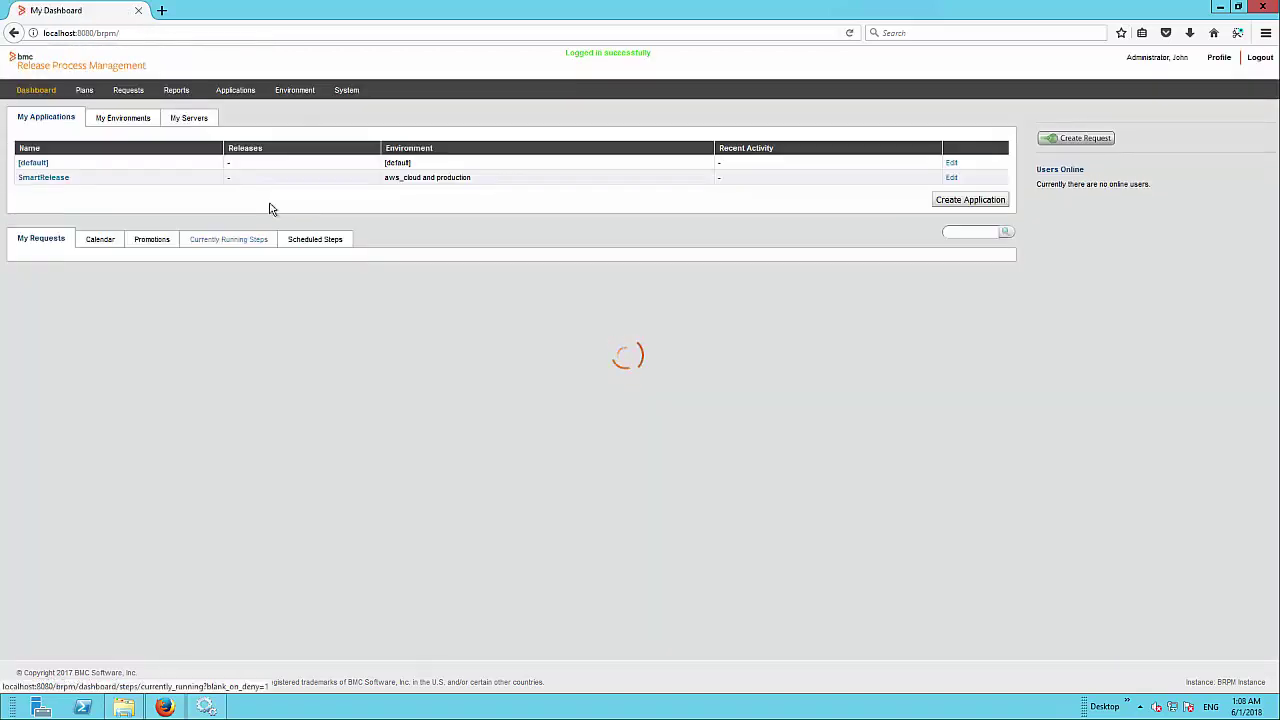